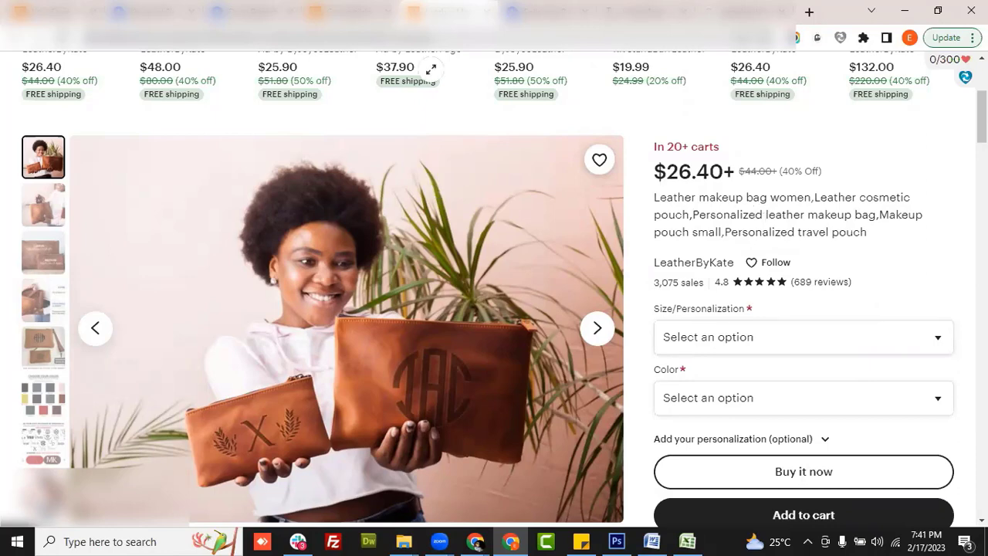
# - Return to the LeatherByKate shop report and close the leather makeup bag's listing details
pyautogui.scroll(-1, 430, 66)
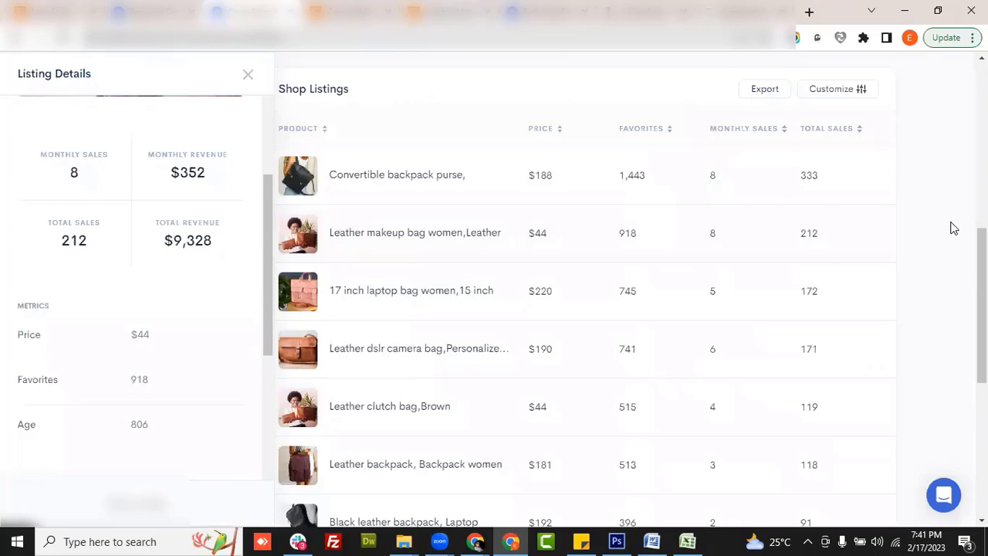
pyautogui.scroll(4, 953, 228)
pyautogui.scroll(-3, 946, 223)
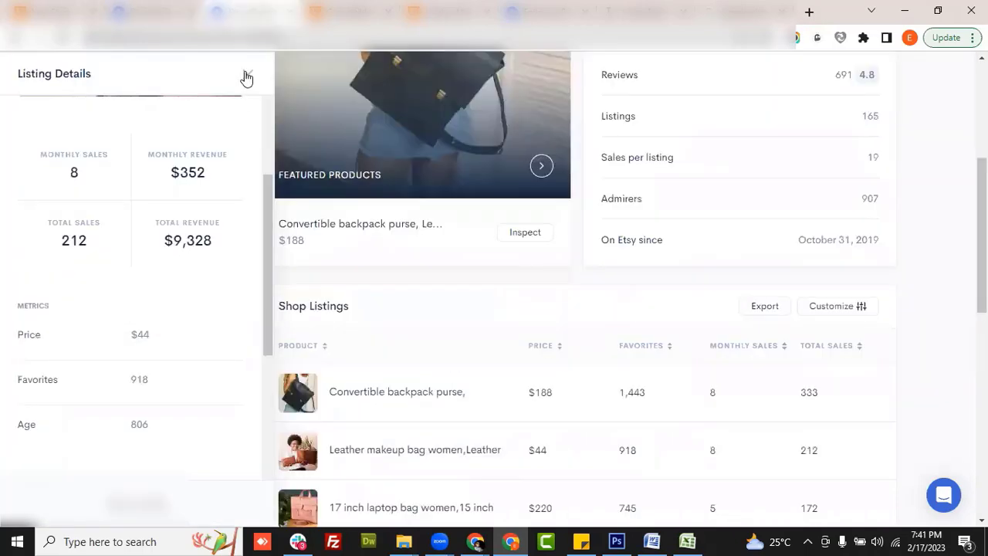
pyautogui.click(245, 75)
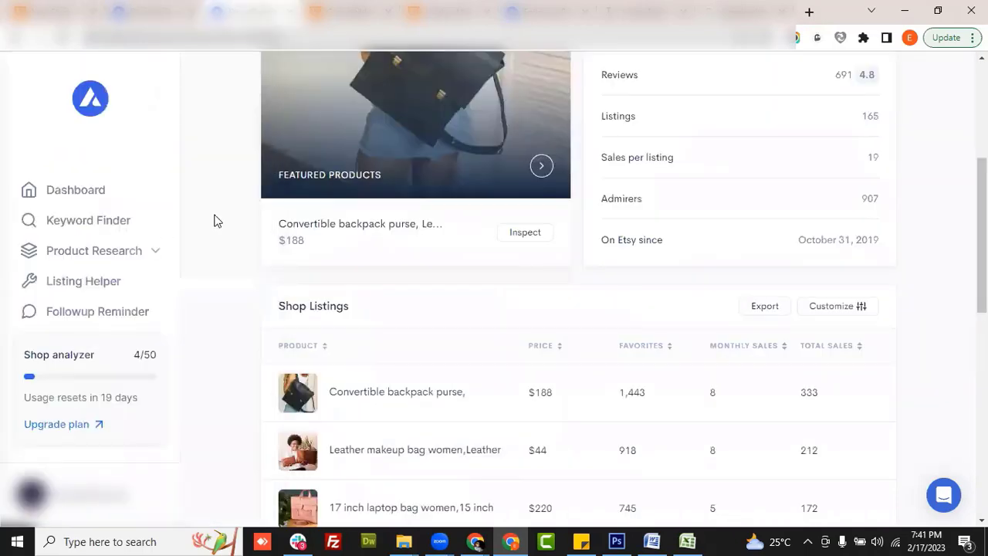
pyautogui.scroll(1, 219, 209)
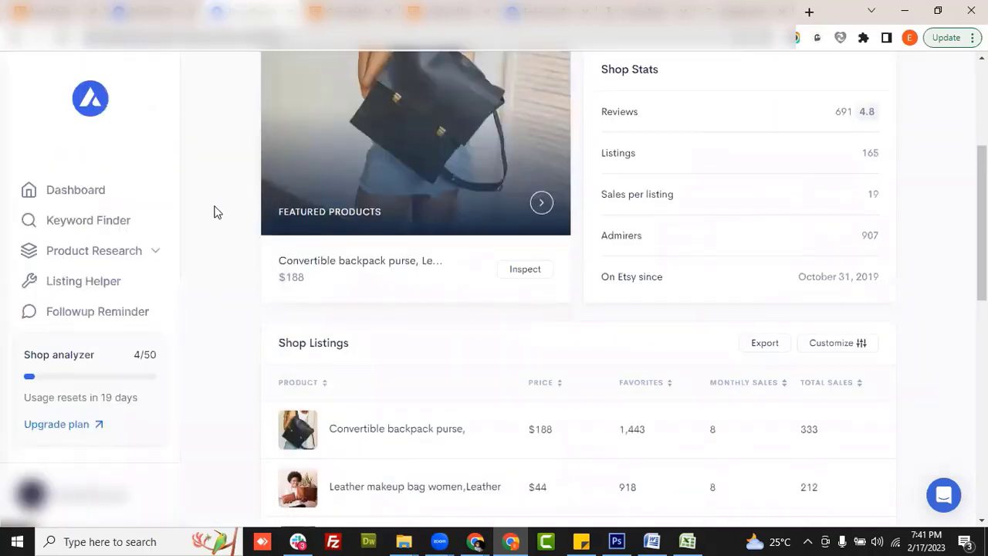
# - Switch to the convertible backpack purse's Etsy listing and review its cart count, price, shop information and similar items
pyautogui.click(352, 12)
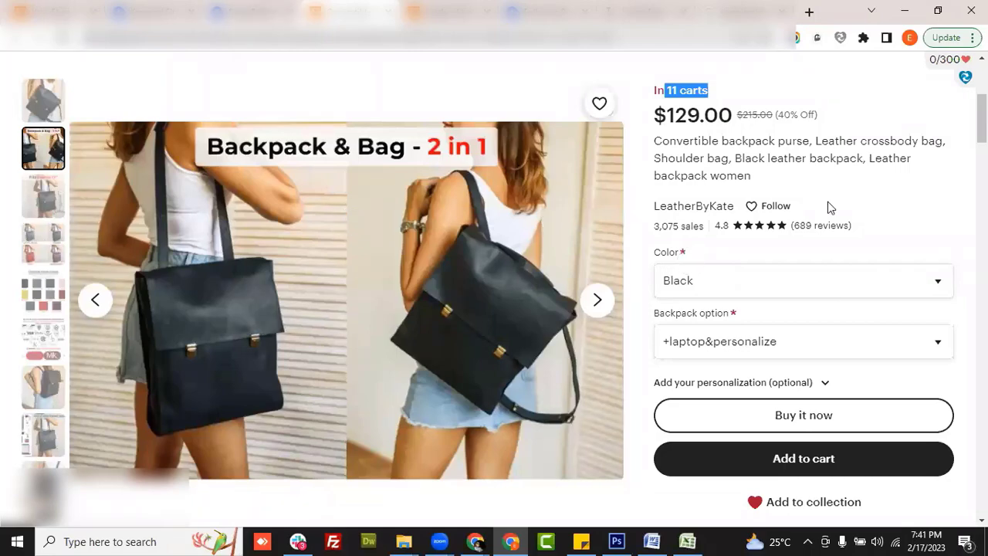
pyautogui.scroll(1, 664, 371)
pyautogui.scroll(1, 749, 293)
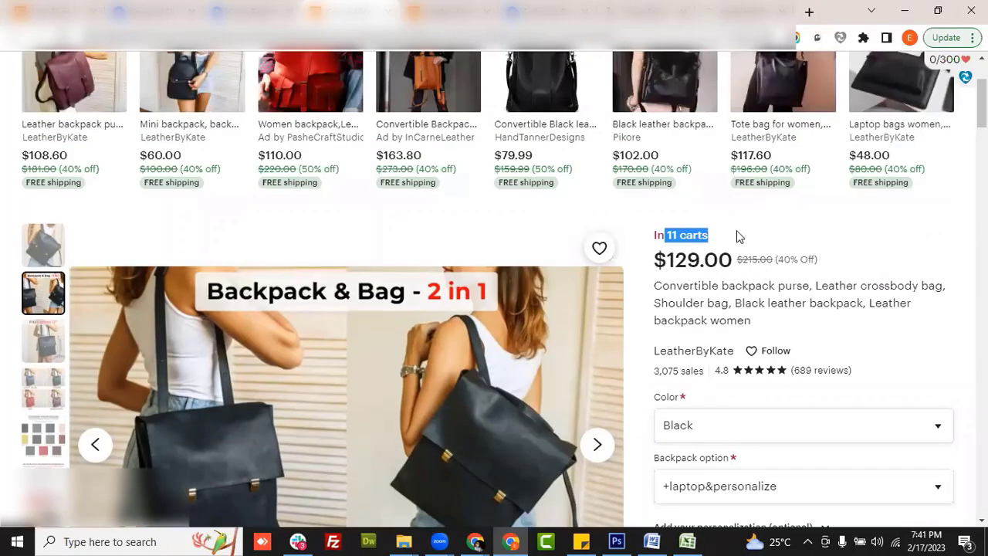
pyautogui.scroll(-1, 737, 234)
pyautogui.scroll(2, 677, 260)
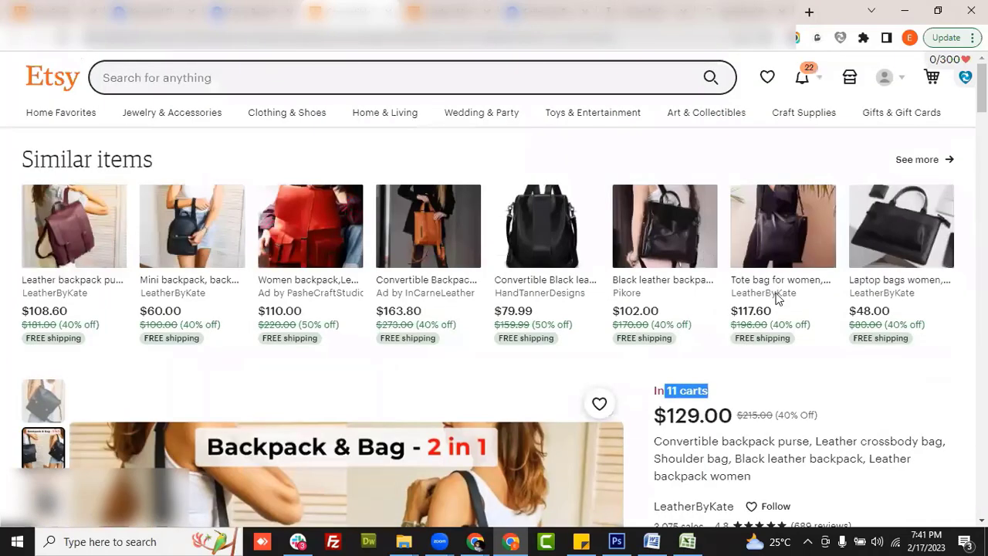
pyautogui.scroll(-2, 723, 341)
pyautogui.scroll(-1, 683, 284)
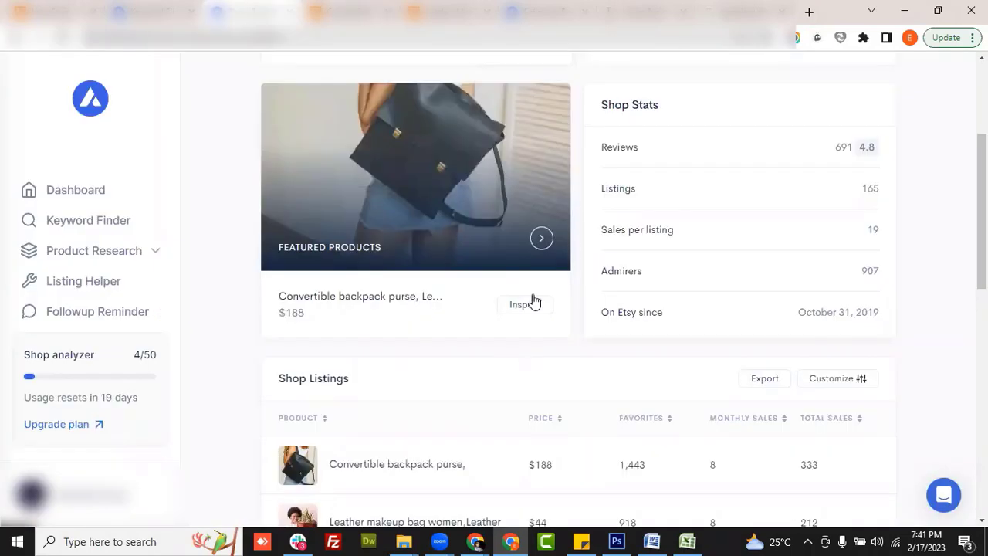
# - Go back to the LeatherByKate shop report, look over the shop listings and show the shop's analytics
pyautogui.scroll(-3, 602, 243)
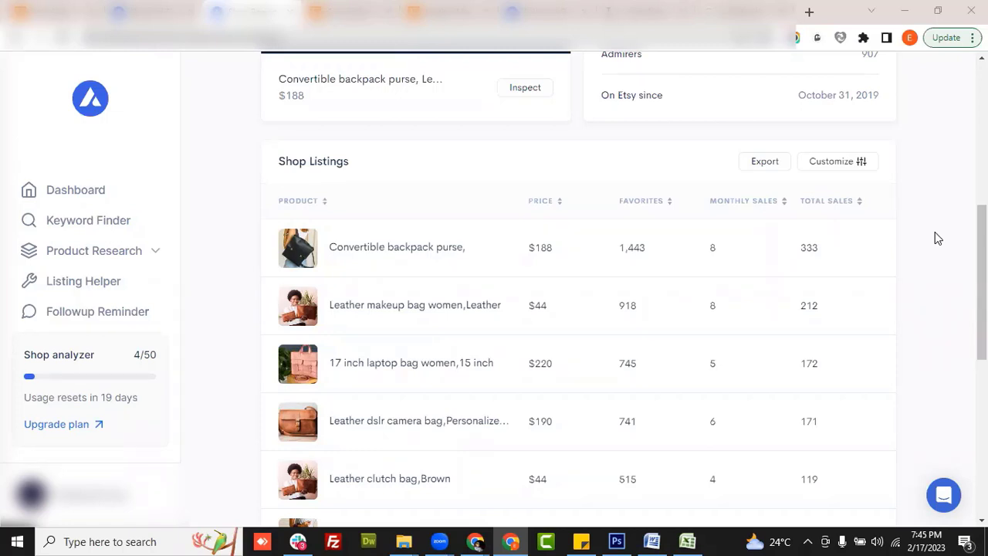
pyautogui.scroll(5, 814, 267)
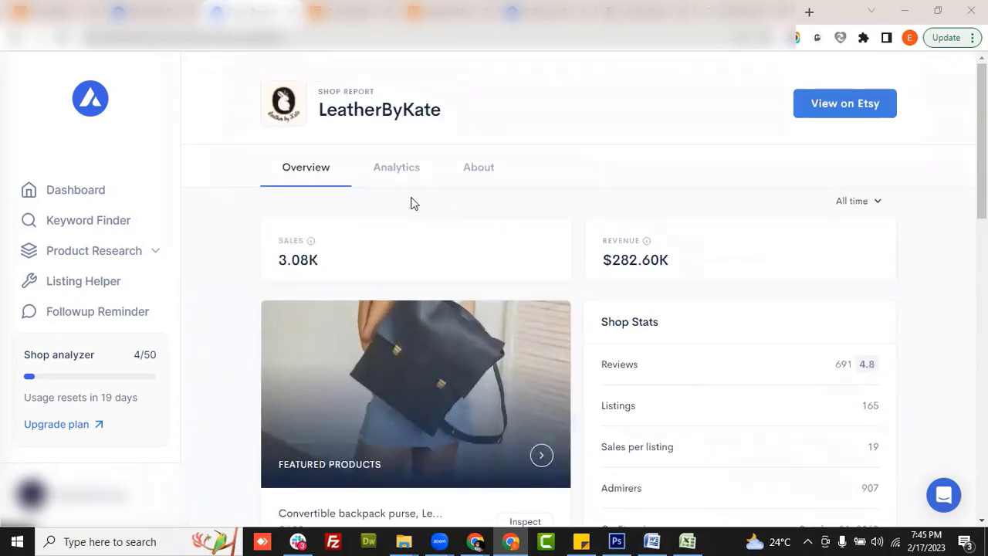
pyautogui.click(388, 176)
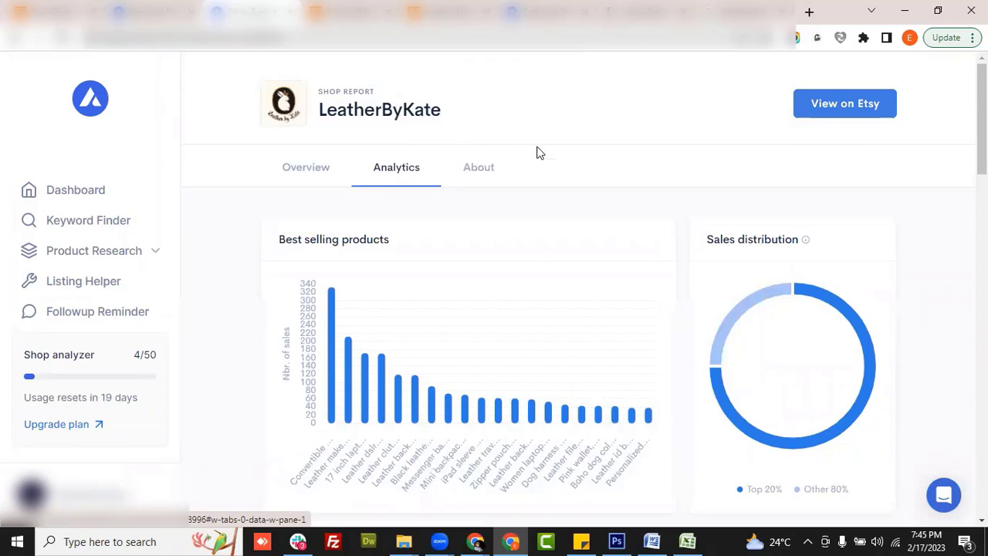
# - Examine the best selling products chart, reading the product names and sales of individual bars
pyautogui.scroll(-4, 536, 152)
pyautogui.scroll(2, 525, 170)
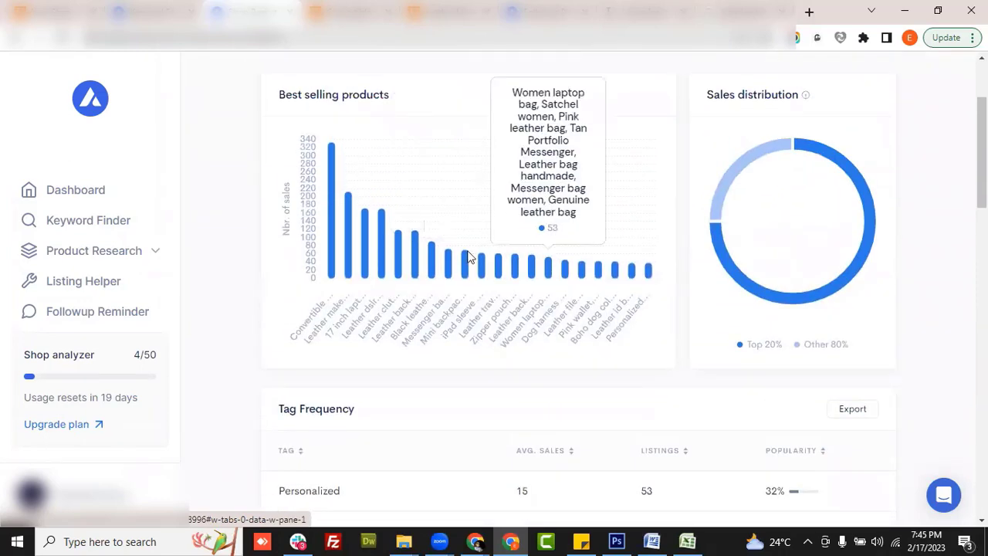
pyautogui.moveTo(305, 94); pyautogui.dragTo(337, 136)
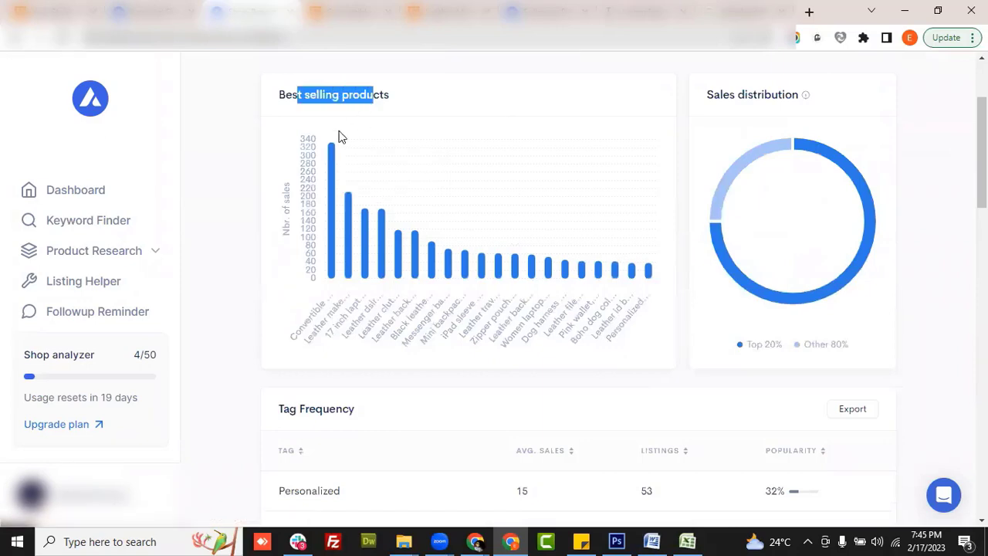
pyautogui.scroll(1, 321, 220)
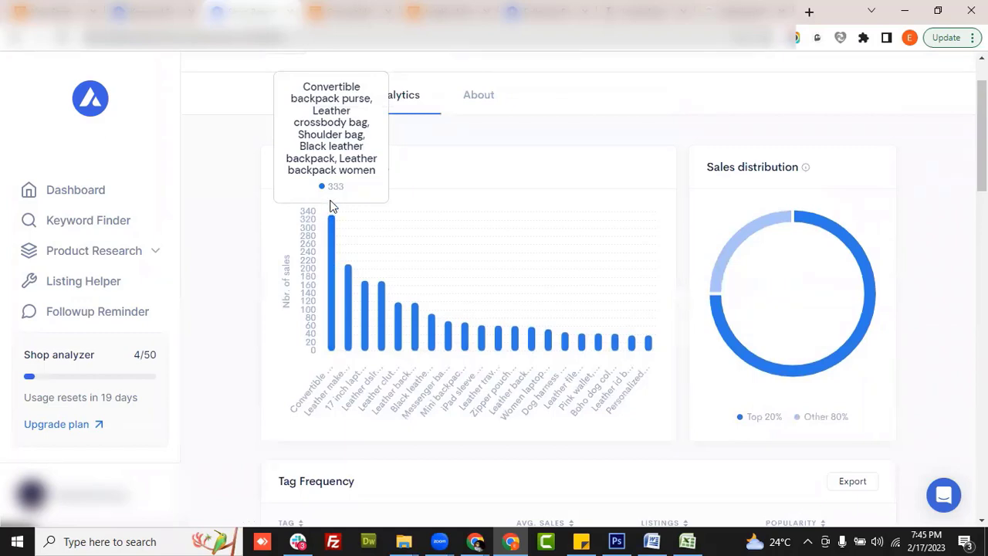
pyautogui.moveTo(329, 186); pyautogui.dragTo(353, 190)
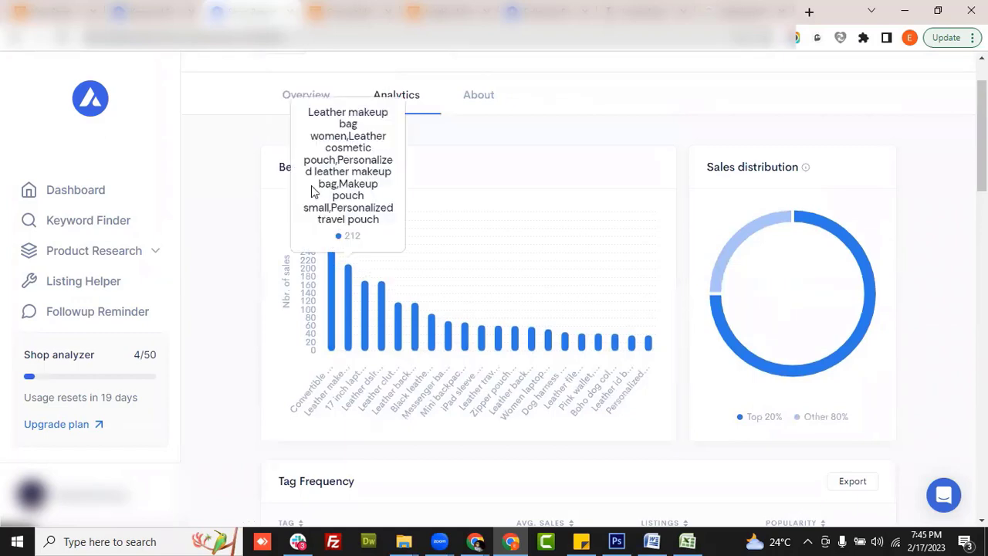
pyautogui.moveTo(331, 233)
pyautogui.moveTo(320, 115); pyautogui.dragTo(350, 223)
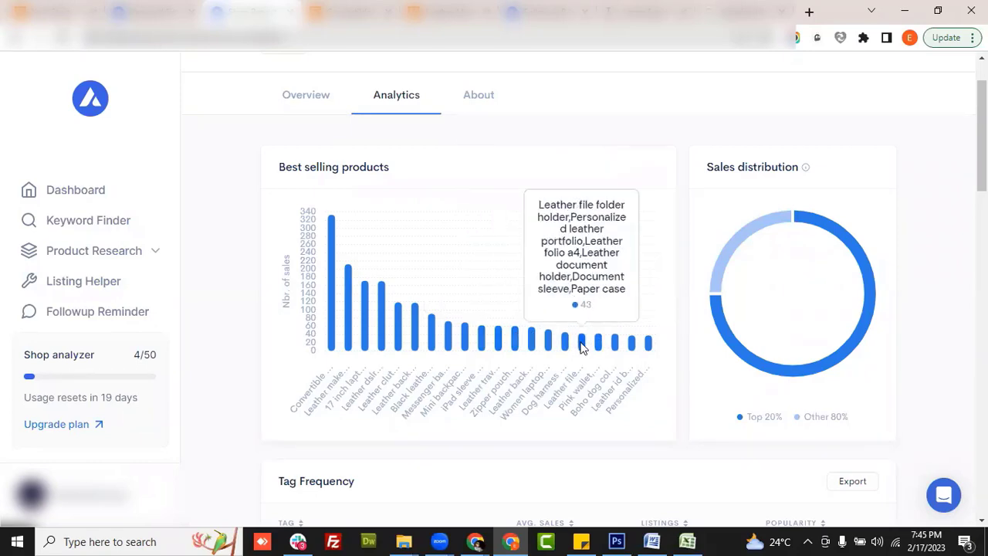
# - Examine the Tag Frequency table's average sales and listings, highlighting the listing count of the Personalized tag
pyautogui.scroll(-5, 461, 334)
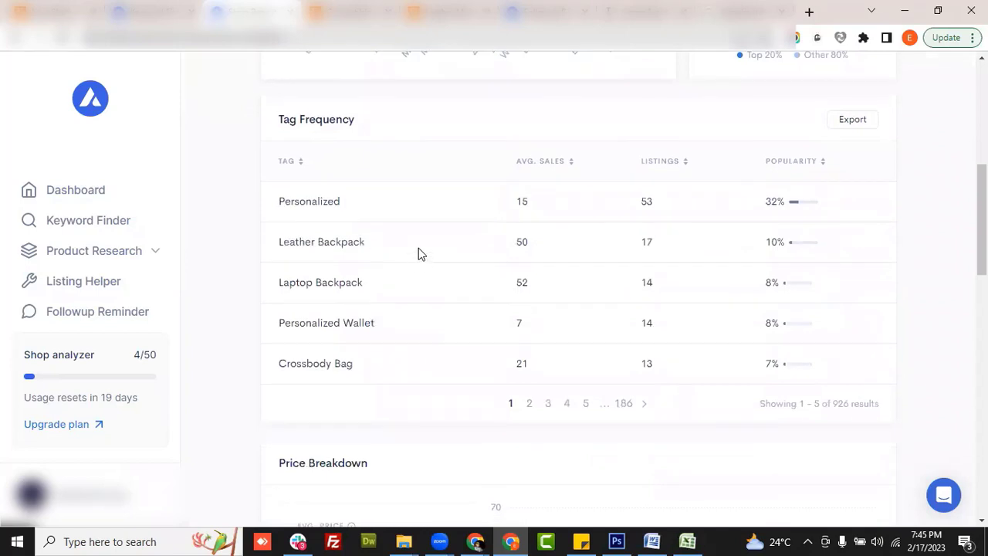
pyautogui.scroll(2, 386, 247)
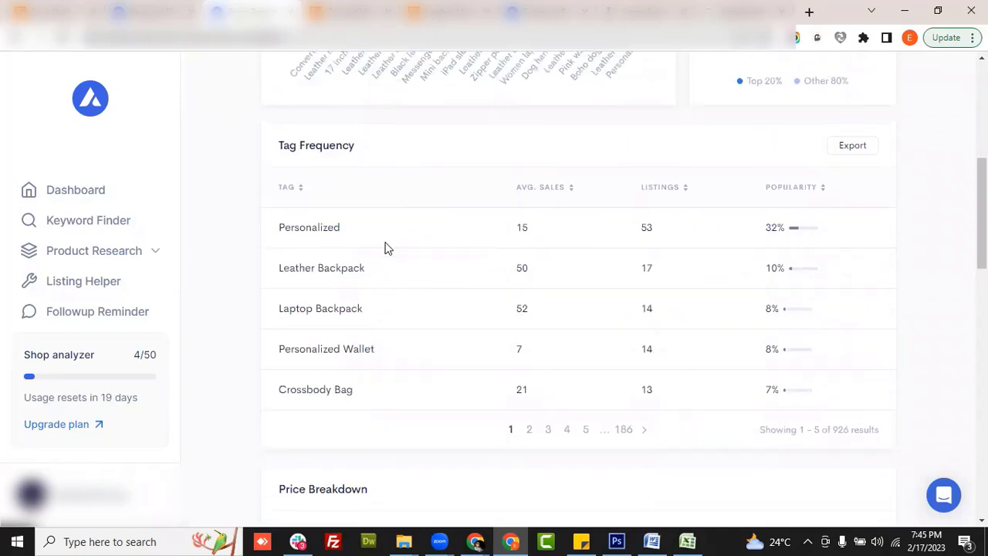
pyautogui.scroll(-1, 309, 234)
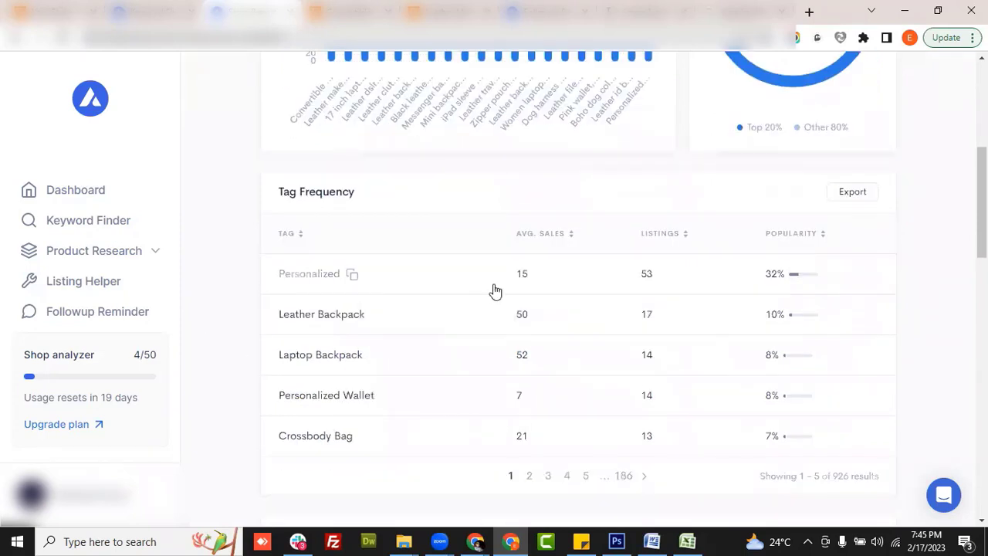
pyautogui.doubleClick(647, 275)
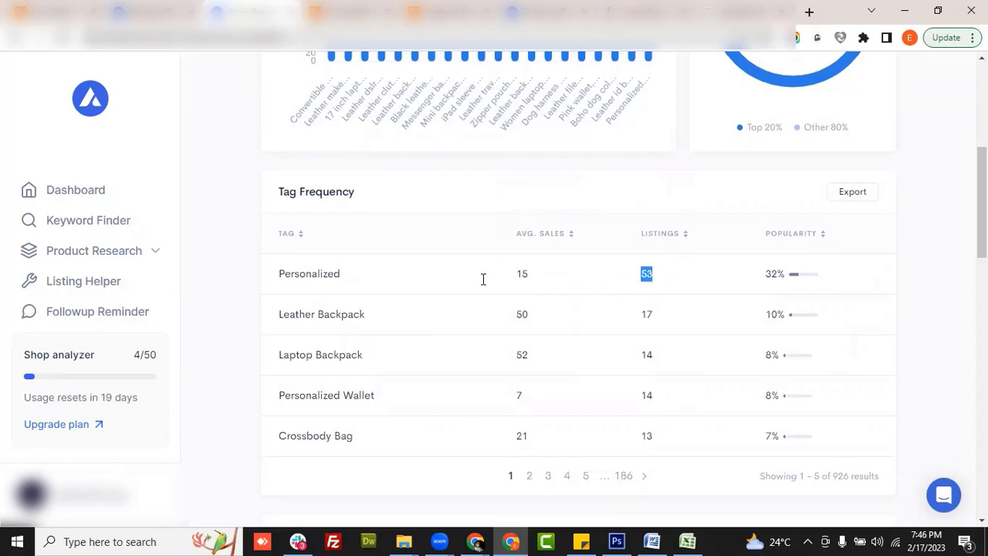
pyautogui.scroll(-1, 486, 314)
pyautogui.scroll(-1, 486, 314)
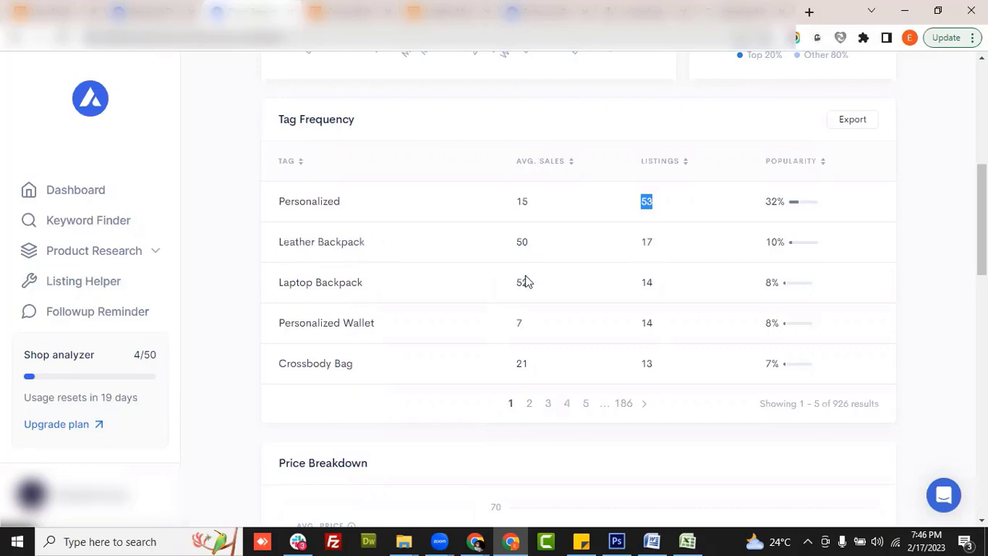
# - Compare tag popularity by highlighting the percentages of the Personalized, Leather Backpack and Laptop Backpack tags in turn
pyautogui.click(937, 280)
pyautogui.doubleClick(769, 202)
pyautogui.doubleClick(770, 241)
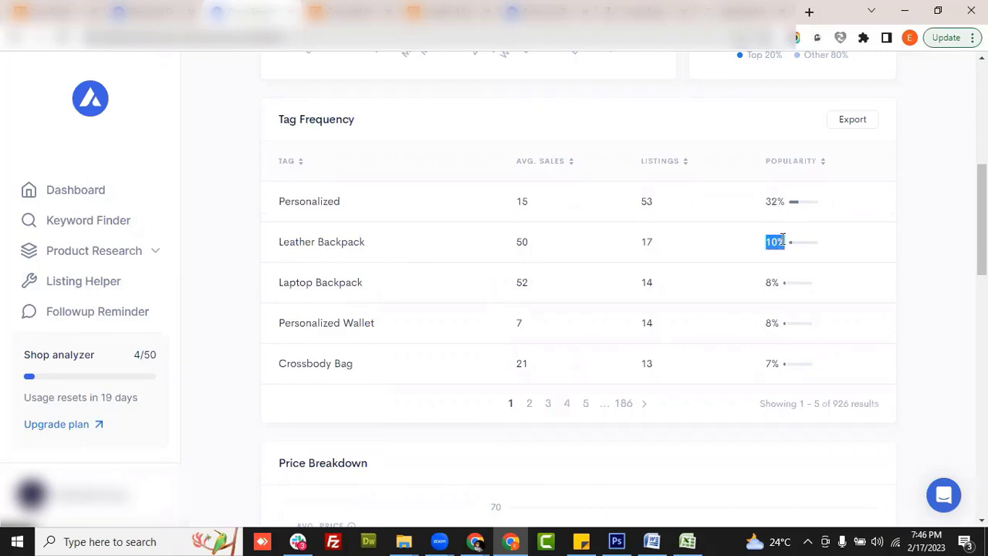
pyautogui.doubleClick(770, 282)
pyautogui.scroll(5, 698, 263)
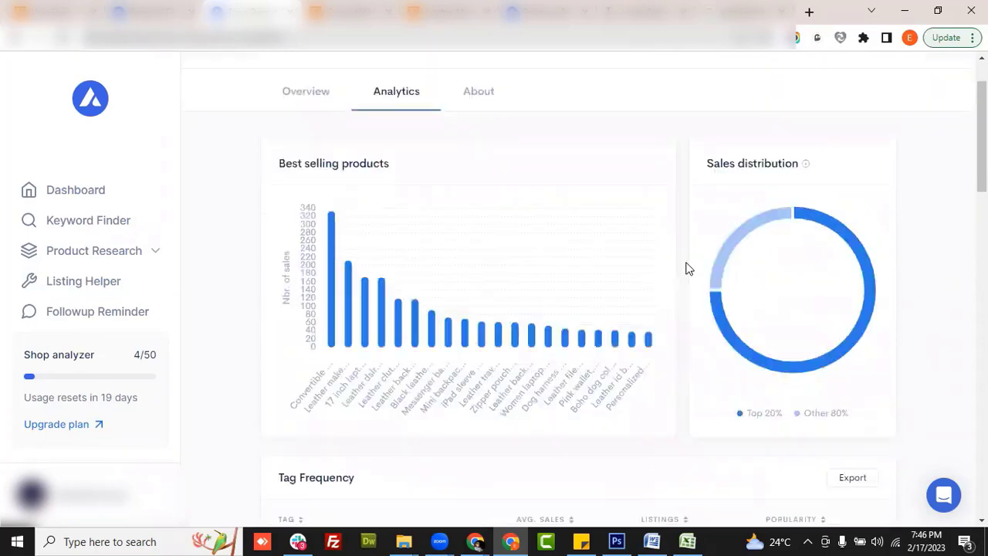